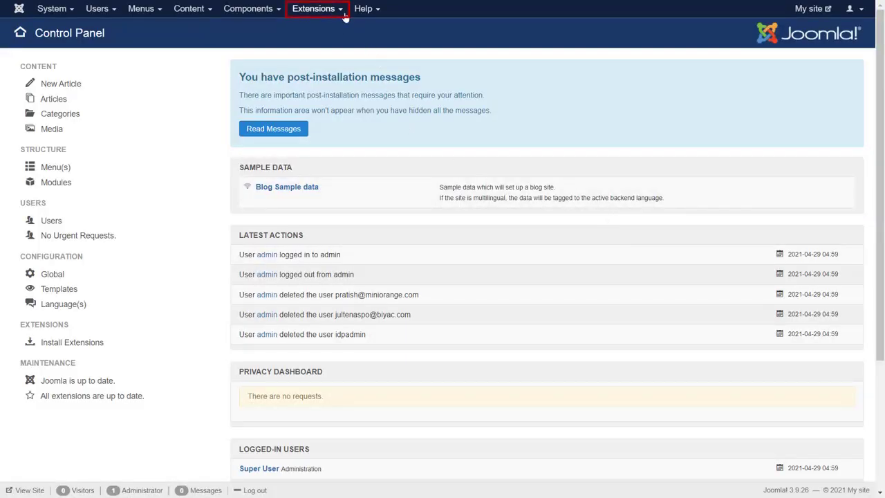
- Search the extensions directory for 'Oauth client' and install the miniOrange OAuth Client extension
{"action": "left_click", "coordinate": [339, 16]}
{"action": "mouse_move", "coordinate": [338, 28]}
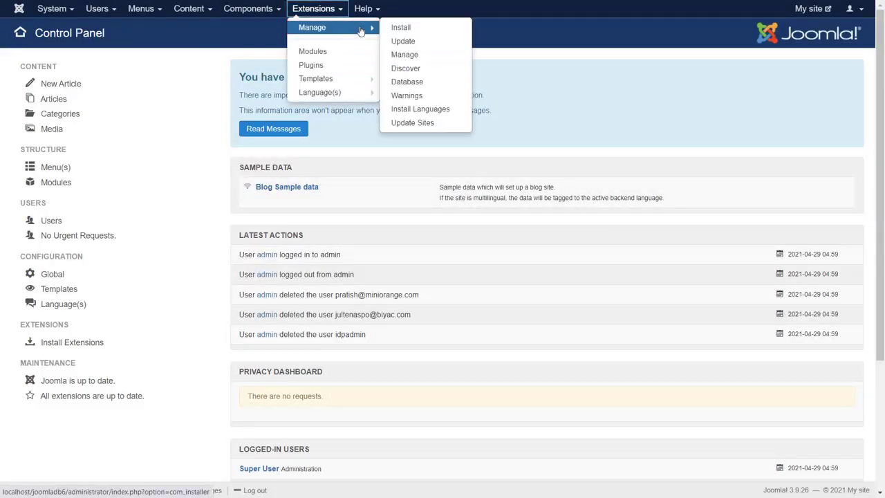
{"action": "left_click", "coordinate": [405, 29]}
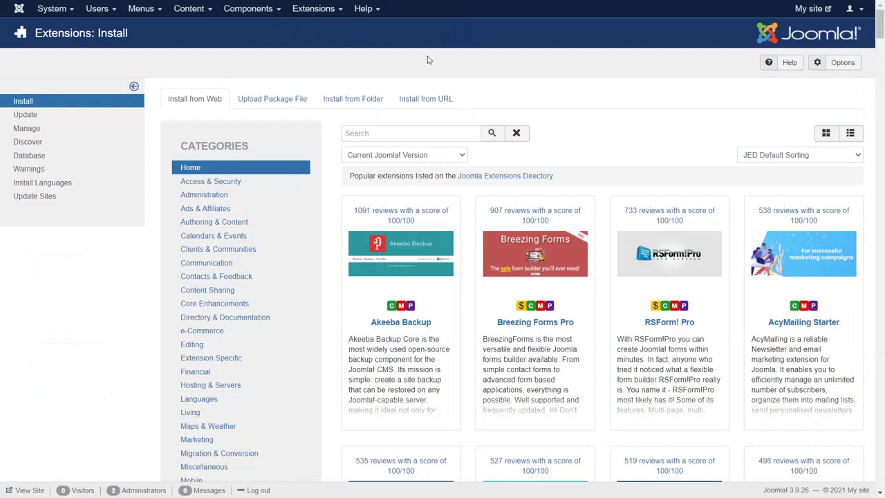
{"action": "left_click", "coordinate": [412, 133]}
{"action": "type", "text": "Oauth"}
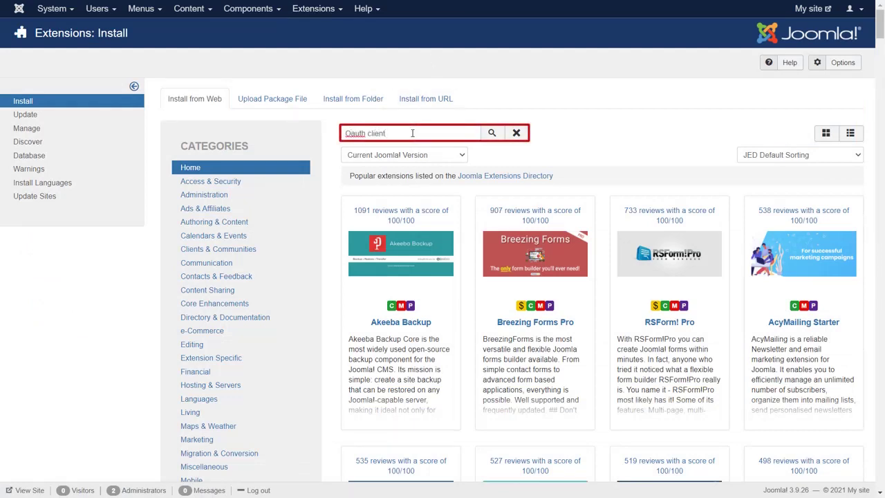
{"action": "type", "text": " client"}
{"action": "left_click", "coordinate": [491, 133]}
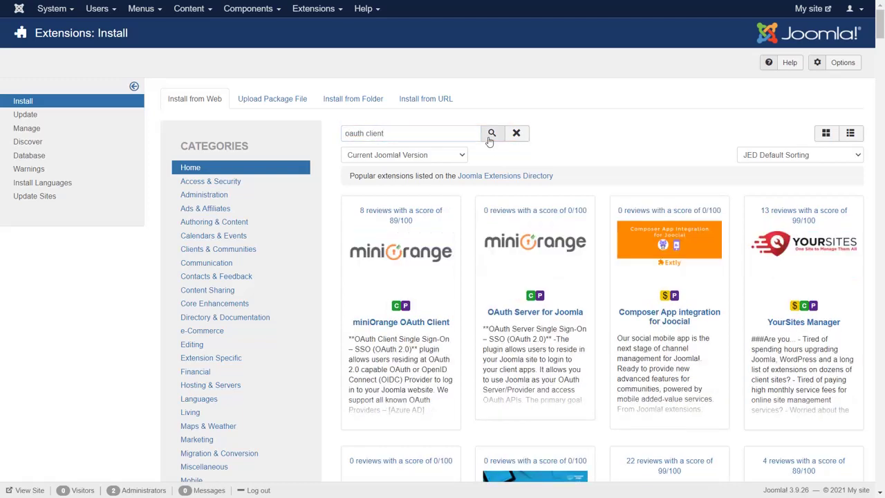
{"action": "left_click", "coordinate": [451, 283]}
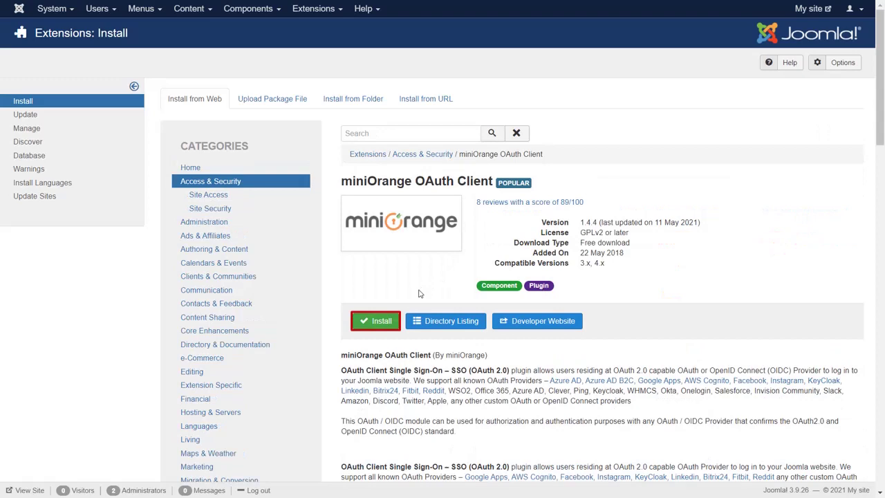
{"action": "left_click", "coordinate": [382, 320]}
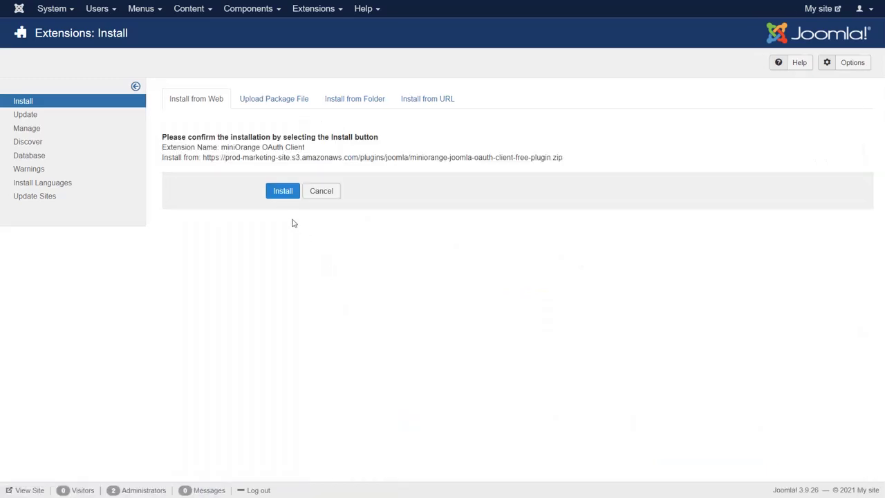
{"action": "left_click", "coordinate": [285, 198]}
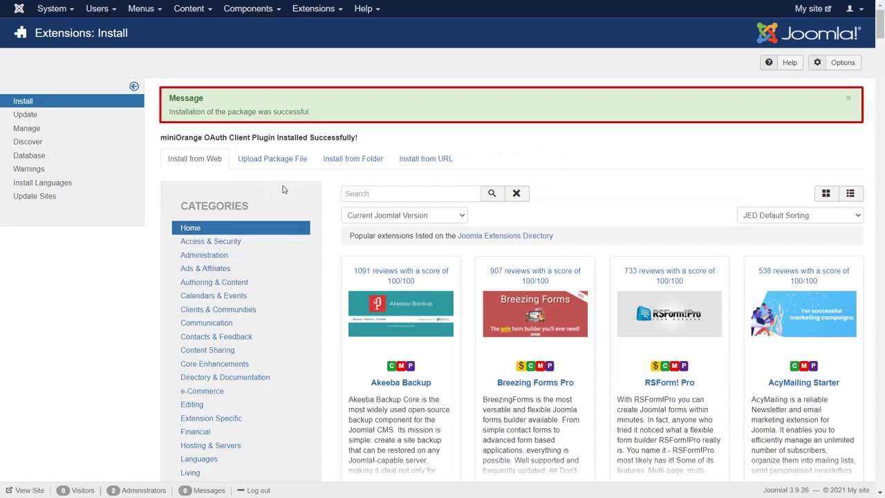
- Open the miniOrange OAuth Client component and pick GitHub from the pre-configured applications
{"action": "left_click", "coordinate": [254, 13]}
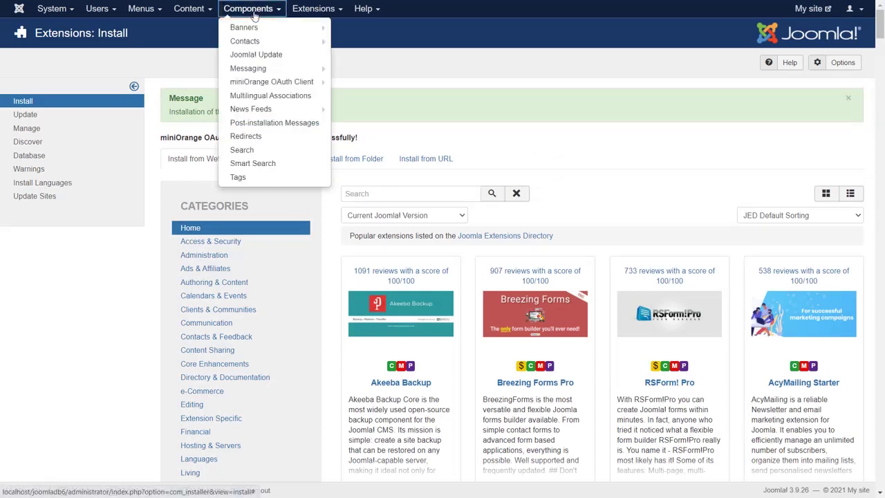
{"action": "left_click", "coordinate": [273, 82]}
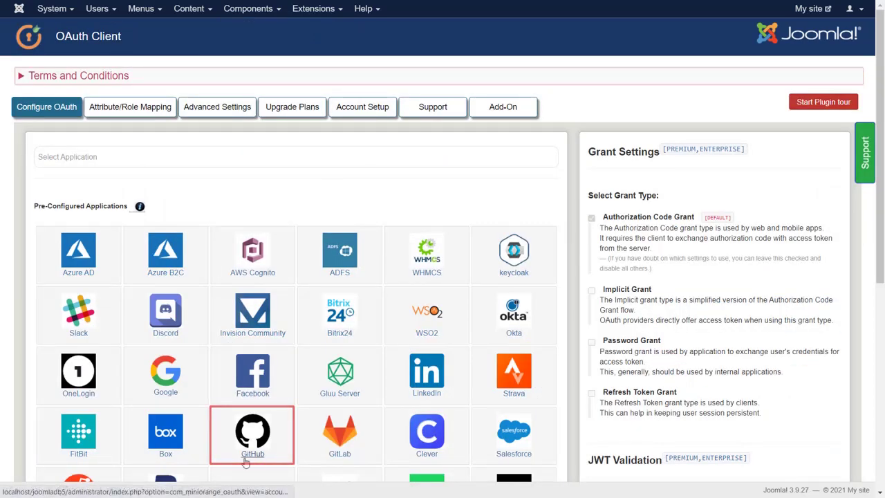
{"action": "left_click", "coordinate": [248, 435]}
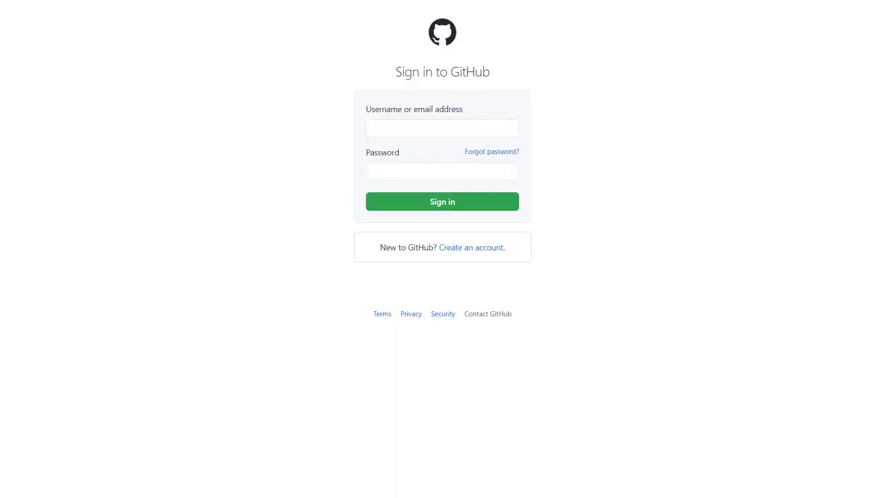
- Sign in to GitHub with the account e-mail and password
{"action": "left_click", "coordinate": [380, 125]}
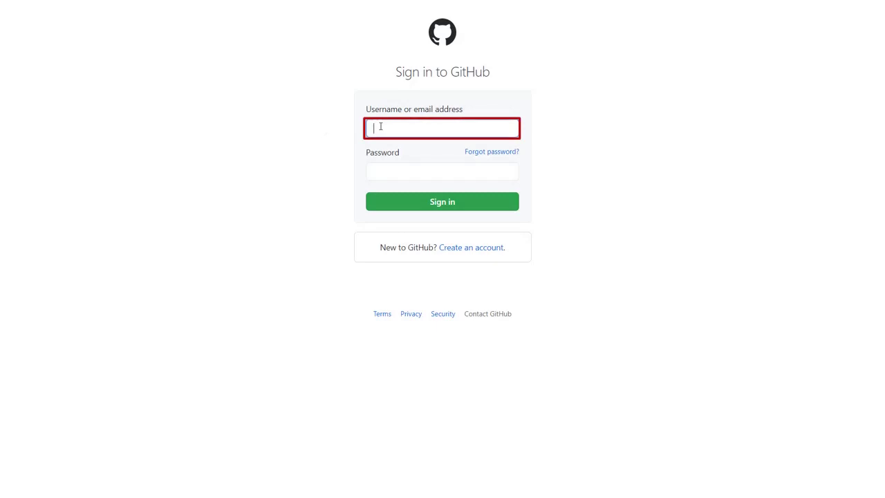
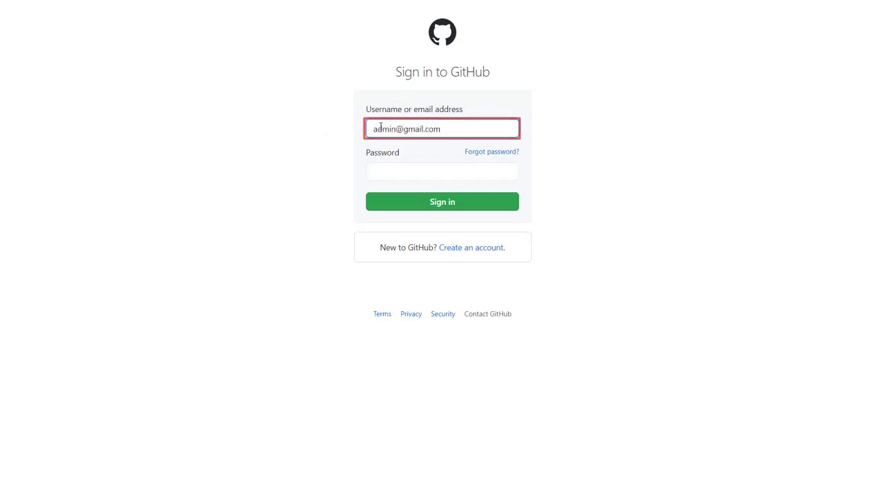
{"action": "left_click", "coordinate": [389, 178]}
{"action": "type", "text": "admin"}
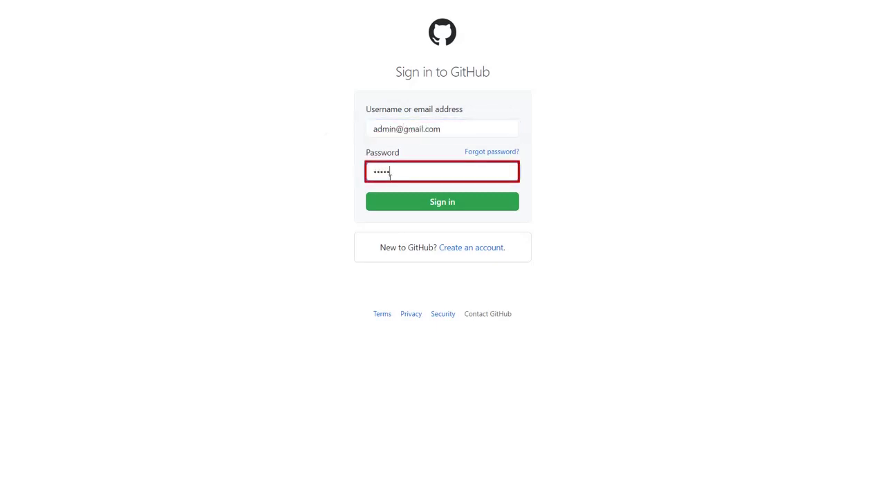
{"action": "type", "text": "@123"}
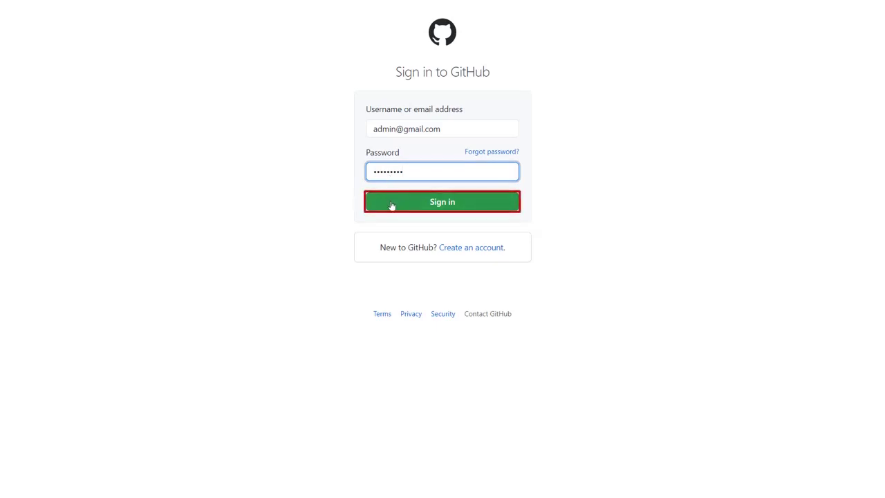
{"action": "left_click", "coordinate": [391, 206]}
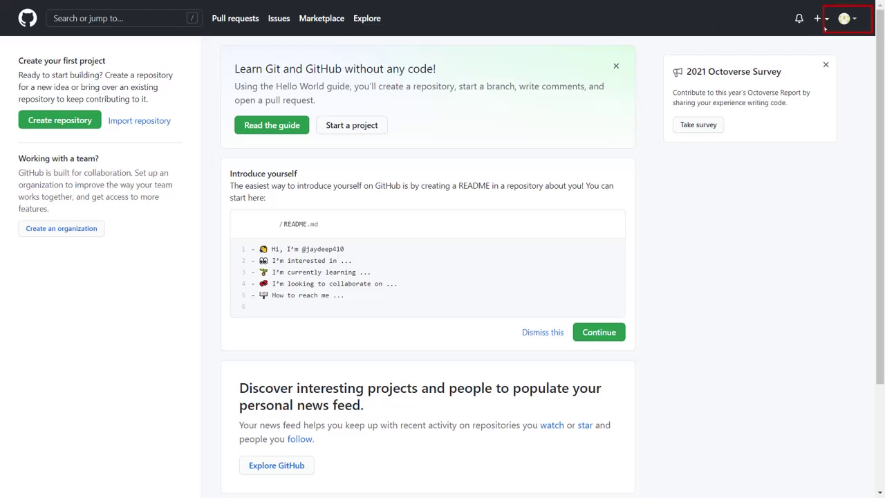
- Go through account Settings > Developer settings > OAuth Apps and start registering a new application
{"action": "left_click", "coordinate": [852, 21]}
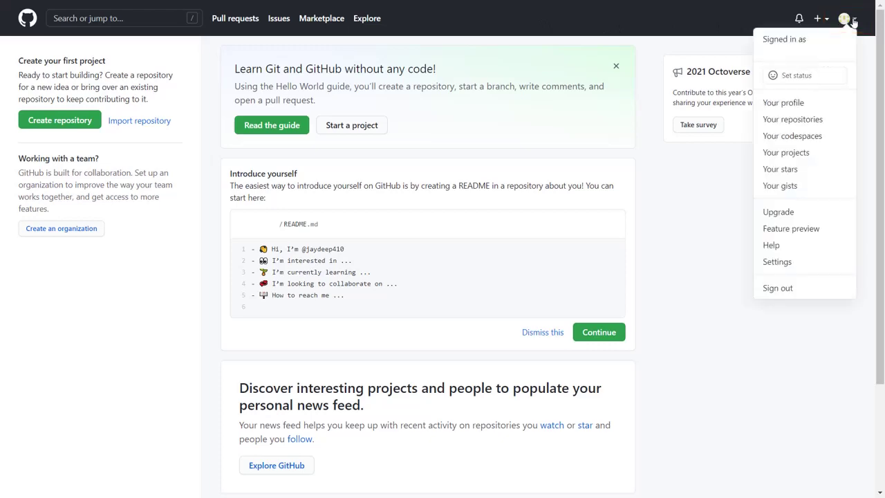
{"action": "left_click", "coordinate": [792, 261]}
{"action": "scroll", "coordinate": [800, 259], "scroll_direction": "down", "scroll_amount": 4}
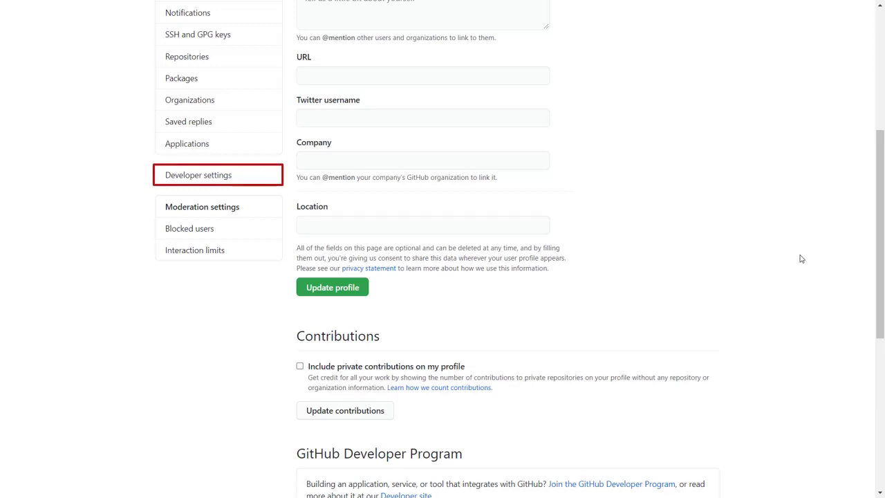
{"action": "left_click", "coordinate": [241, 185]}
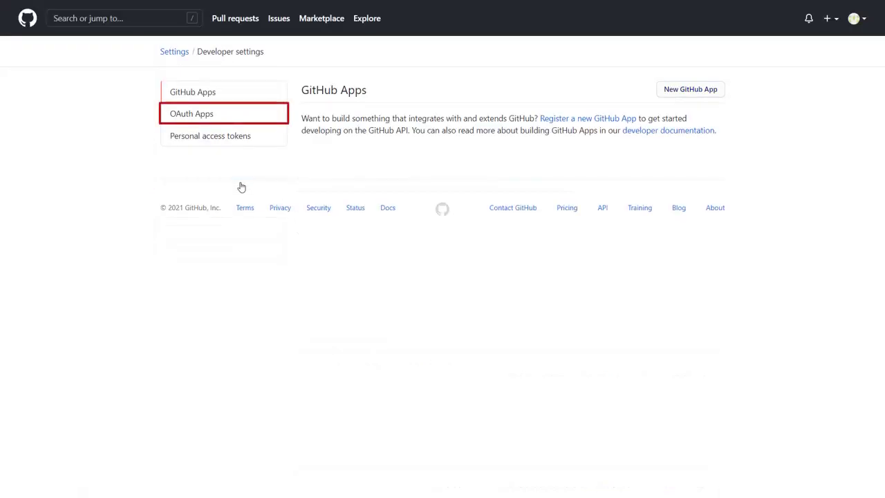
{"action": "left_click", "coordinate": [213, 120]}
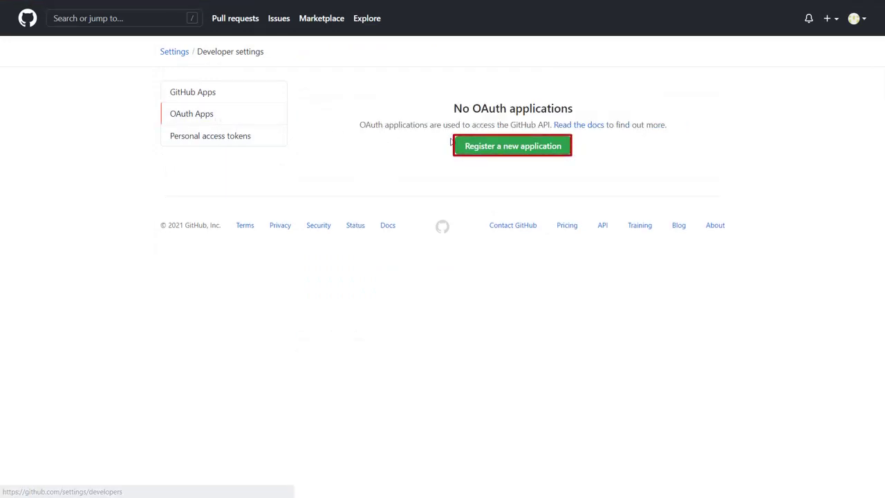
{"action": "left_click", "coordinate": [470, 146]}
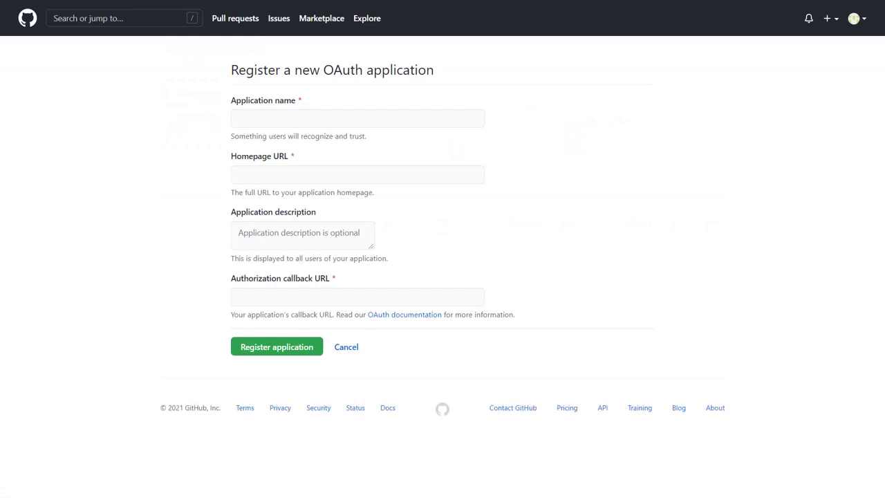
- Enter 'Joomla Oauth' as the GitHub application name and move to the Homepage URL field
{"action": "left_click", "coordinate": [286, 121]}
{"action": "type", "text": "Joom"}
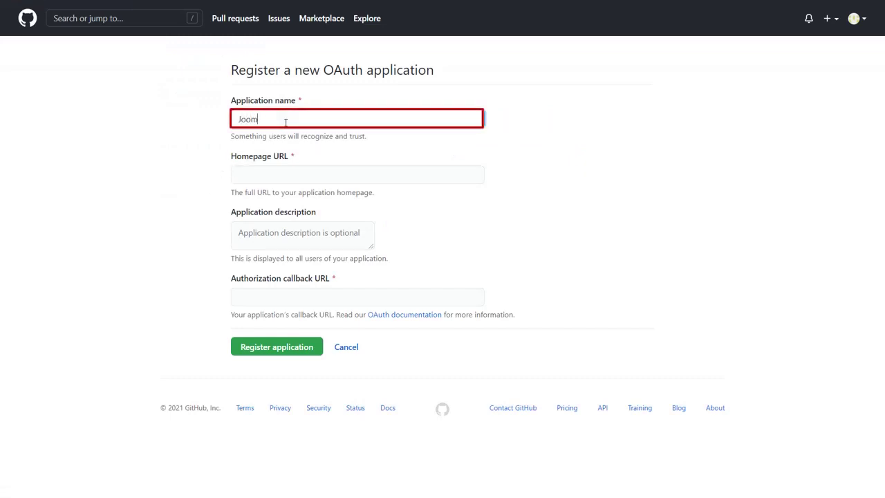
{"action": "type", "text": "la Oauth client"}
{"action": "left_click", "coordinate": [291, 170]}
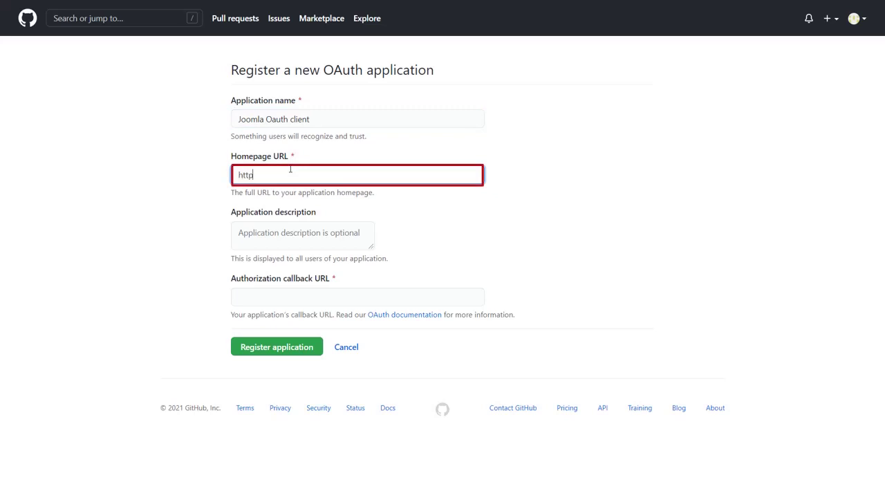
{"action": "type", "text": "https://example.com"}
{"action": "left_click", "coordinate": [305, 293]}
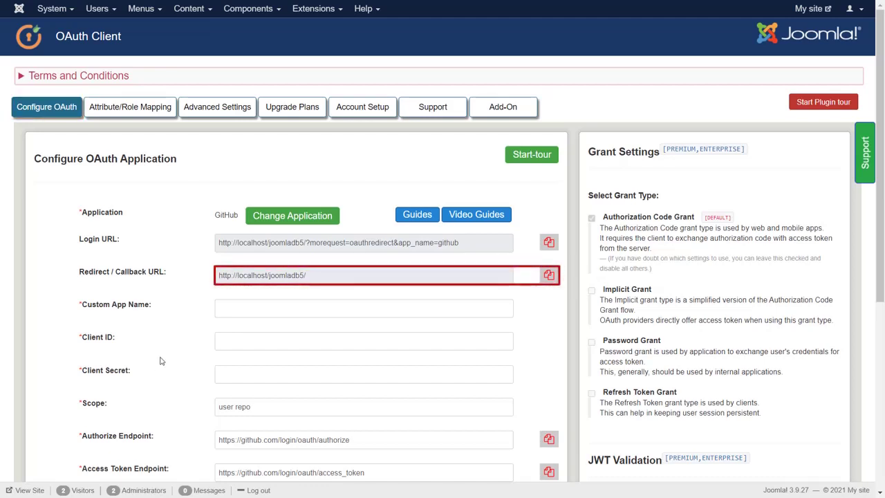
{"action": "left_click", "coordinate": [549, 275]}
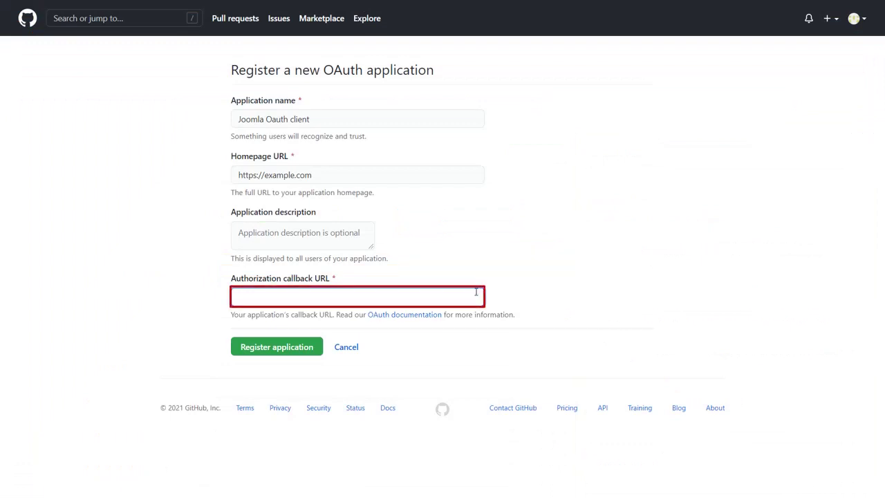
{"action": "key", "text": "ctrl+v"}
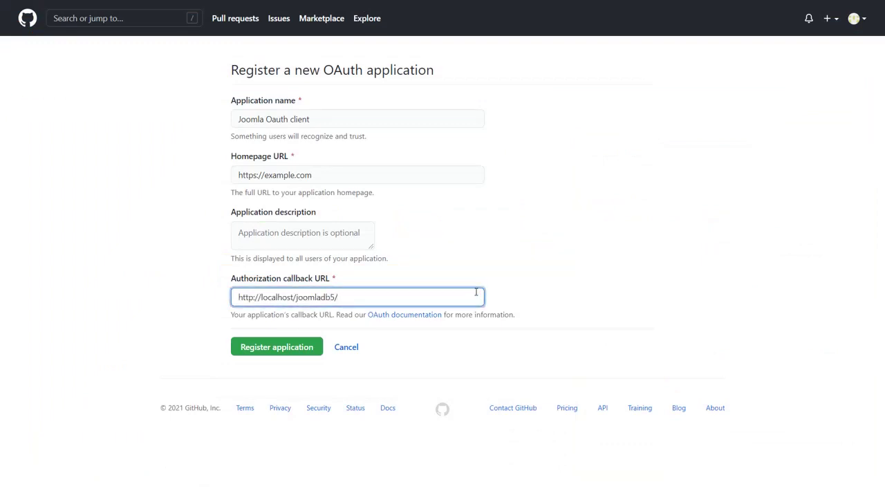
{"action": "left_click", "coordinate": [309, 347]}
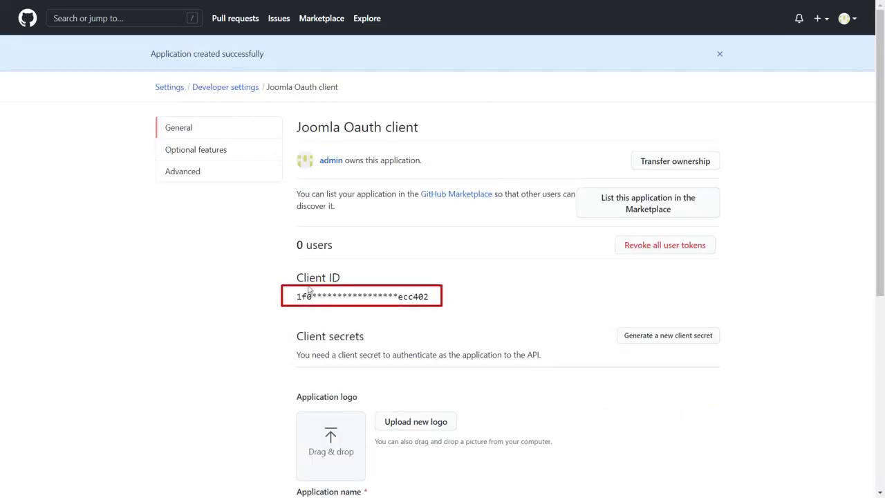
{"action": "left_click_drag", "start_coordinate": [428, 300], "coordinate": [293, 302]}
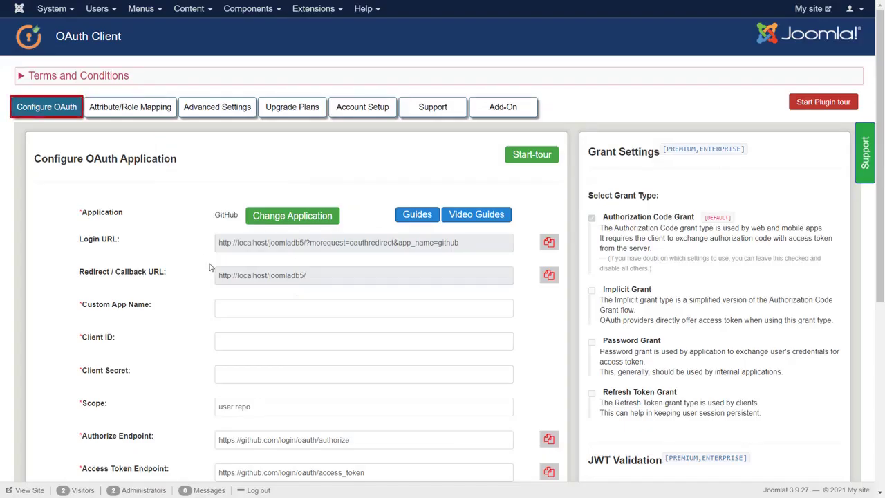
- Name the Joomla custom app 'GitHub Oauth Provider', paste the GitHub client ID, and return to GitHub
{"action": "left_click", "coordinate": [219, 307]}
{"action": "type", "text": "GitHub Oauth"}
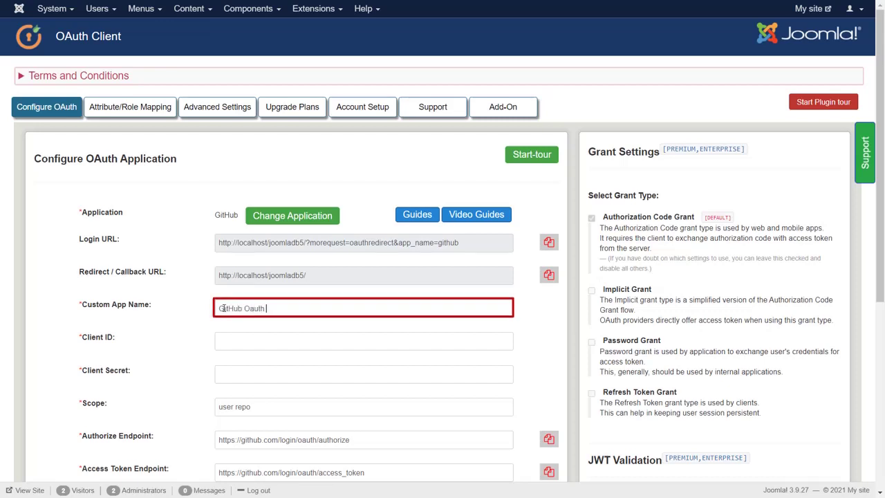
{"action": "type", "text": " Provider"}
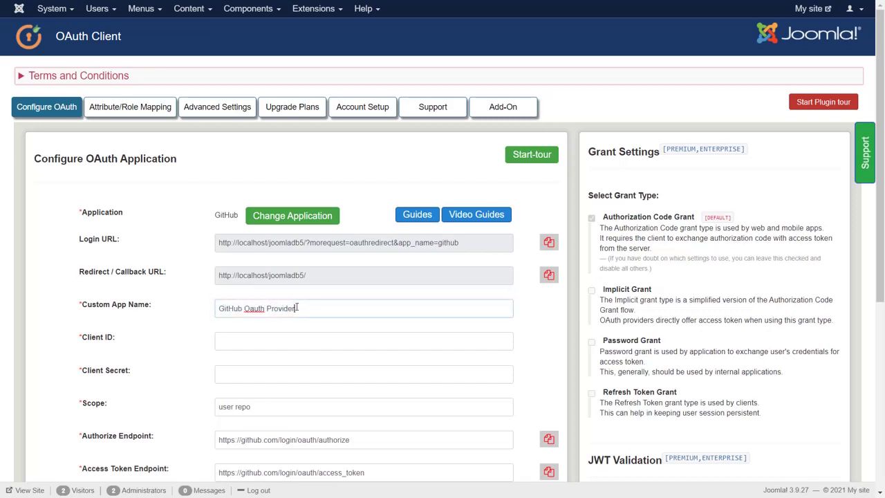
{"action": "left_click", "coordinate": [296, 337]}
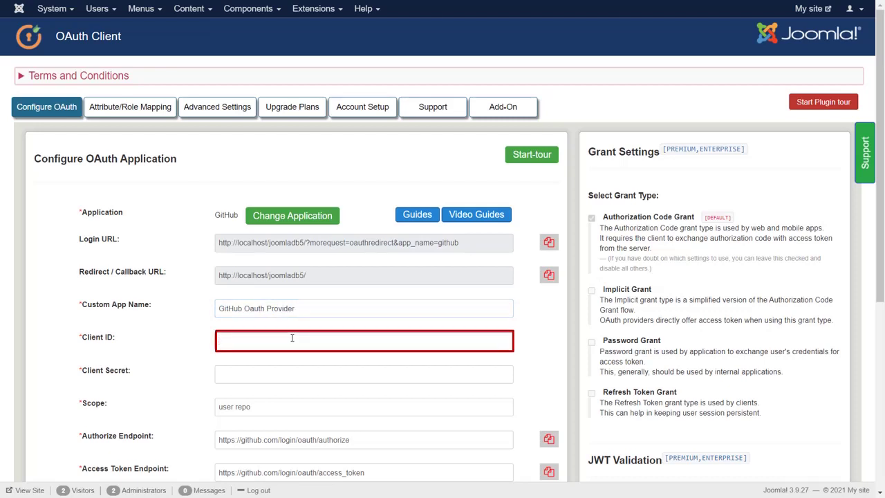
{"action": "key", "text": "ctrl+v"}
{"action": "key", "text": "ctrl+Tab"}
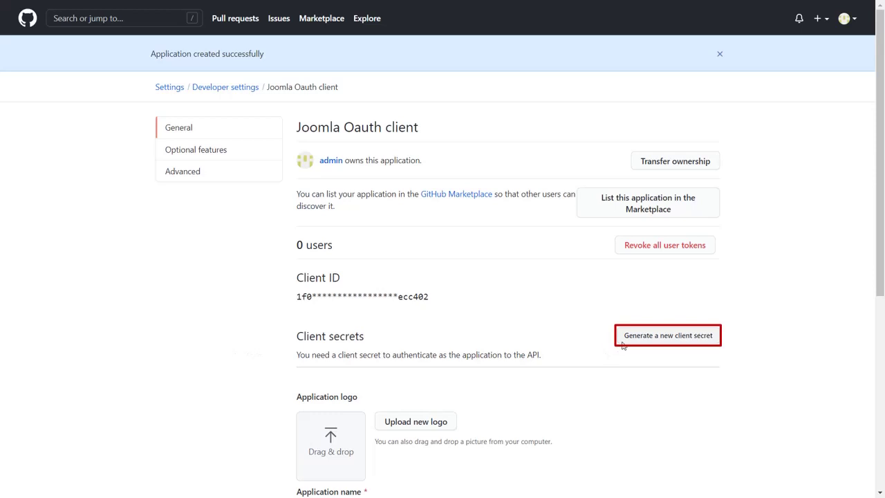
- Generate a new GitHub client secret and select it for copying
{"action": "left_click", "coordinate": [623, 345]}
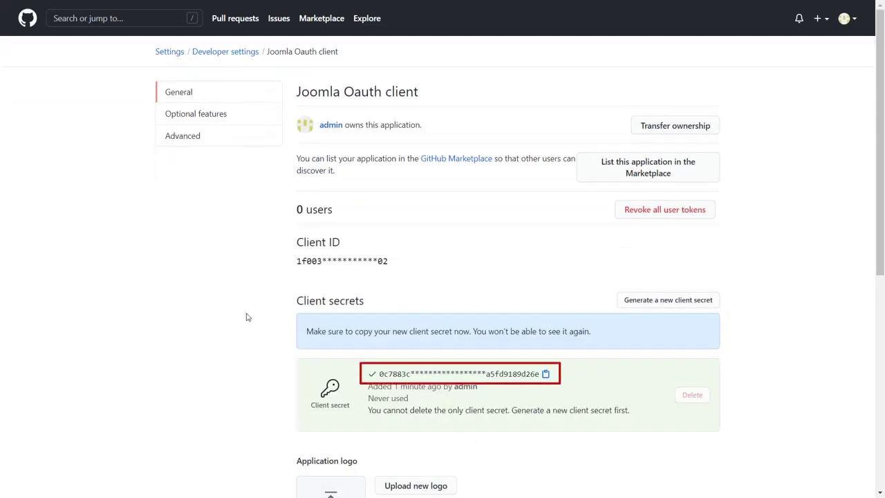
{"action": "left_click_drag", "start_coordinate": [379, 373], "coordinate": [536, 376]}
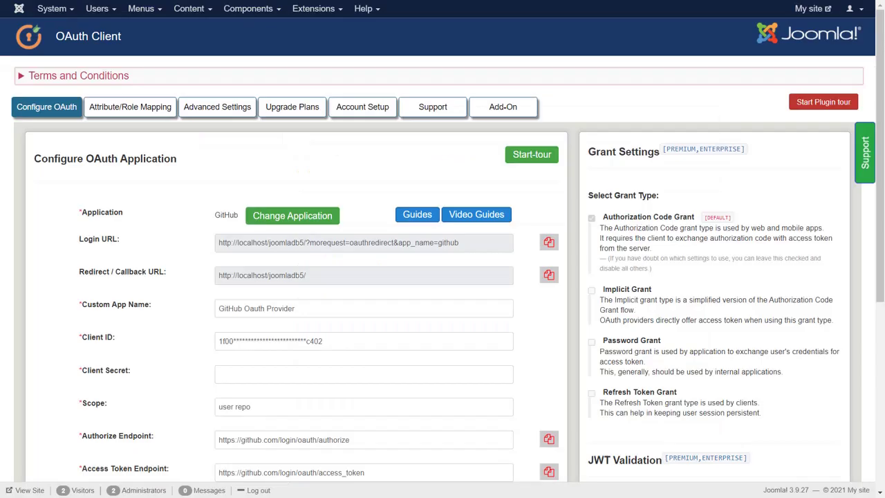
- Paste the GitHub client secret into Joomla's Client Secret field and save the settings
{"action": "left_click", "coordinate": [241, 376]}
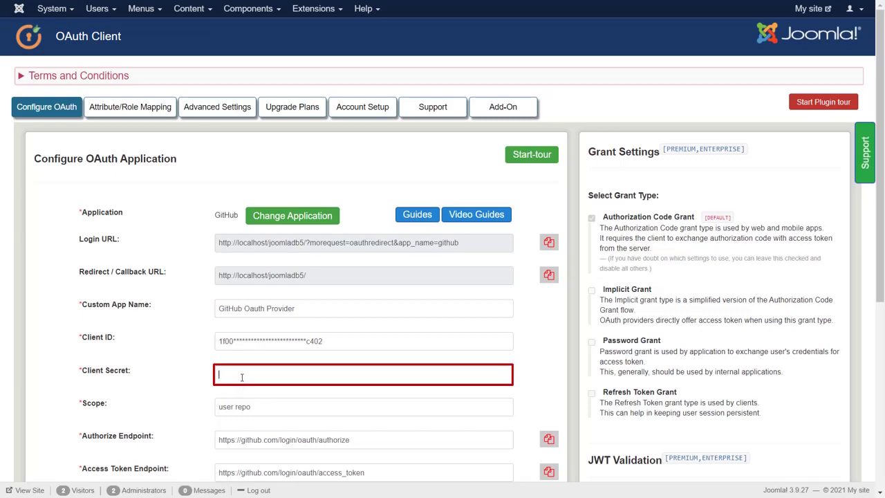
{"action": "key", "text": "ctrl+v"}
{"action": "scroll", "coordinate": [241, 377], "scroll_direction": "down", "scroll_amount": 3}
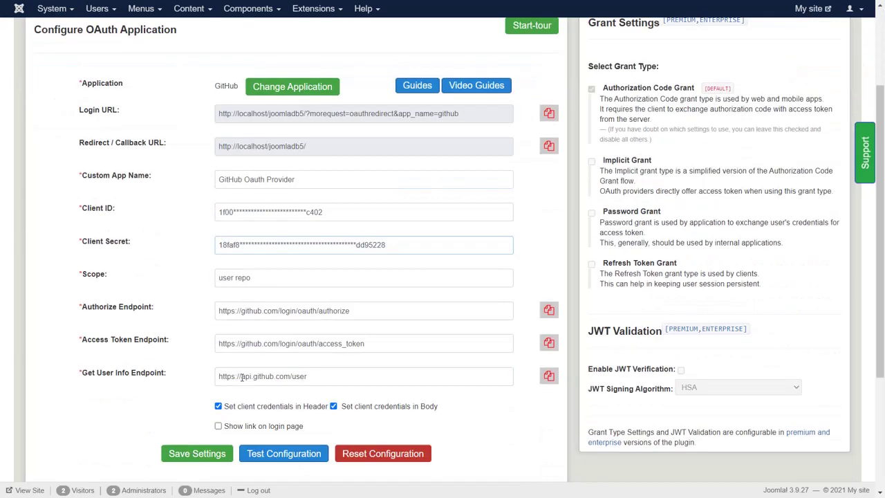
{"action": "left_click", "coordinate": [215, 356]}
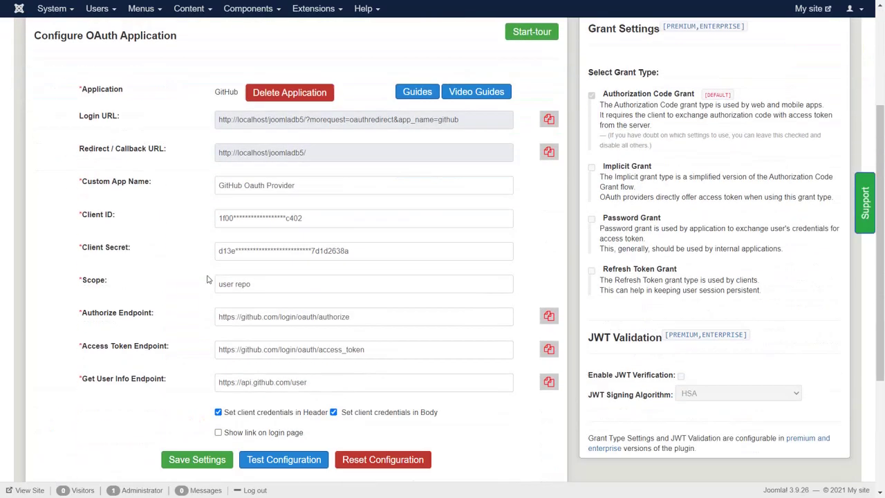
{"action": "scroll", "coordinate": [208, 280], "scroll_direction": "down", "scroll_amount": 1}
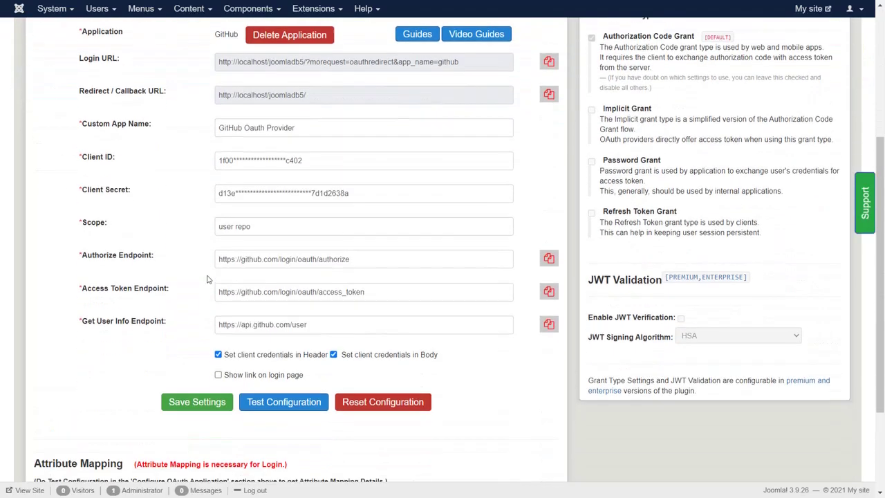
- Test the OAuth configuration, authorize the app on GitHub, and scroll the received attributes to email
{"action": "left_click", "coordinate": [257, 403]}
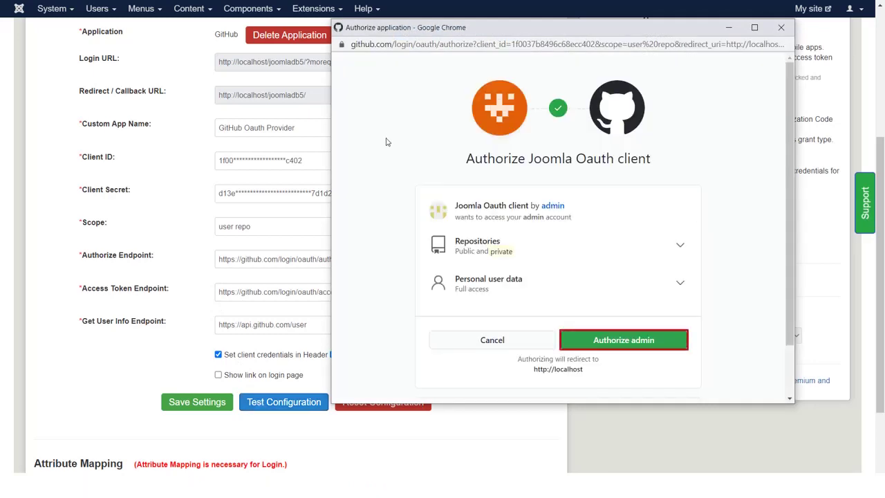
{"action": "left_click", "coordinate": [613, 337]}
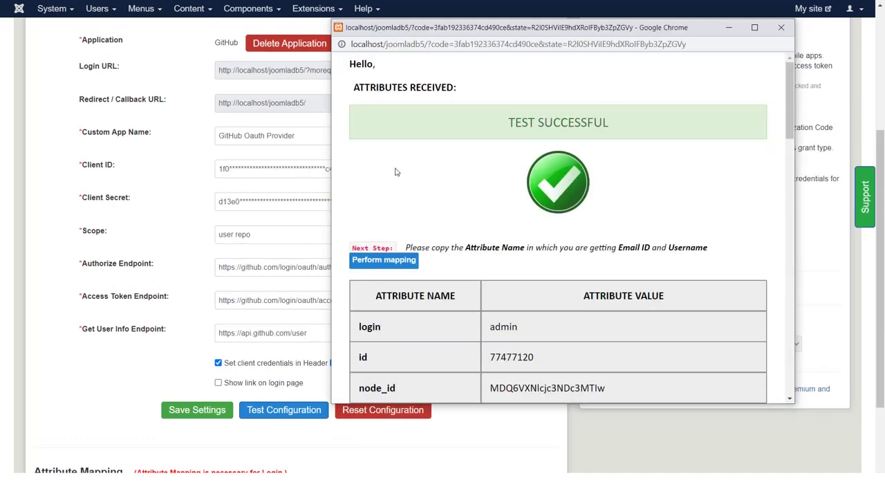
{"action": "scroll", "coordinate": [397, 172], "scroll_direction": "down", "scroll_amount": 8}
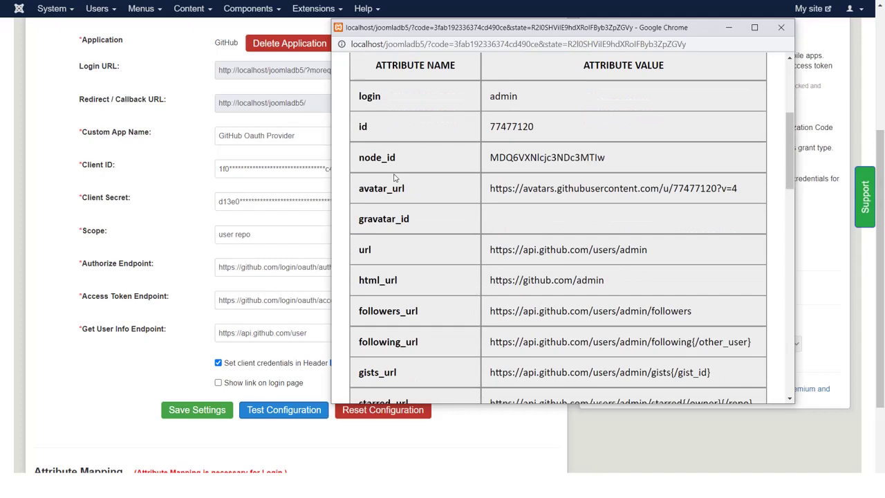
{"action": "scroll", "coordinate": [395, 179], "scroll_direction": "down", "scroll_amount": 4}
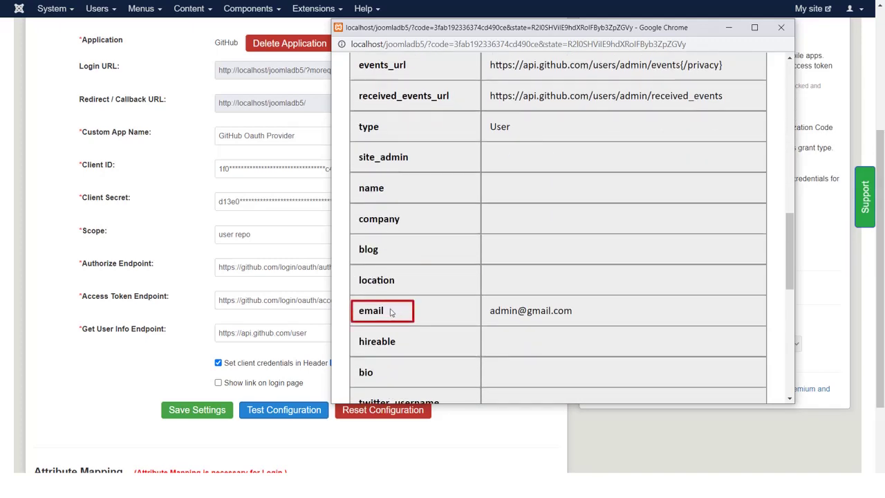
- Copy 'email' from the test results into the Email Attribute field
{"action": "left_click_drag", "start_coordinate": [395, 312], "coordinate": [358, 312]}
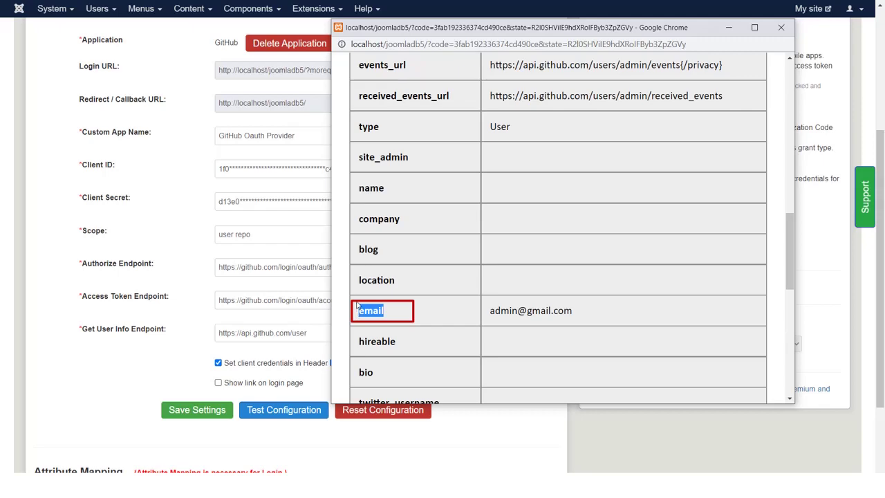
{"action": "left_click", "coordinate": [146, 383]}
{"action": "scroll", "coordinate": [146, 383], "scroll_direction": "down", "scroll_amount": 2}
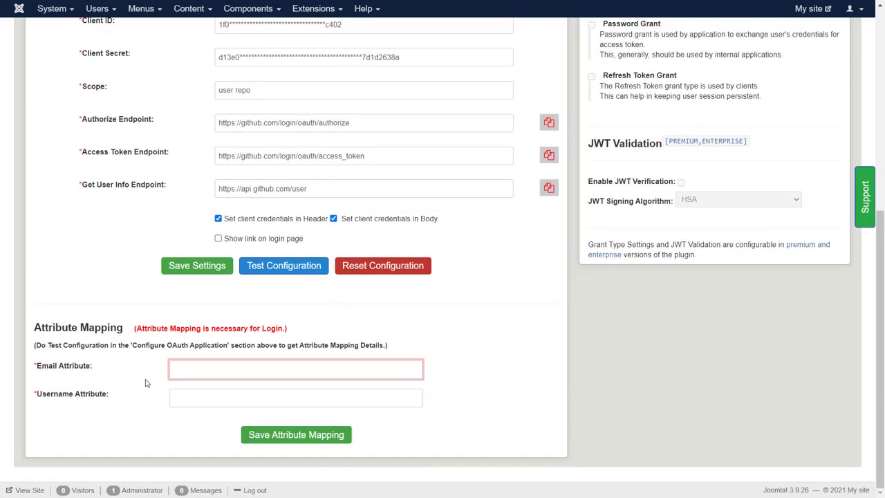
{"action": "left_click", "coordinate": [183, 369]}
{"action": "key", "text": "ctrl+v"}
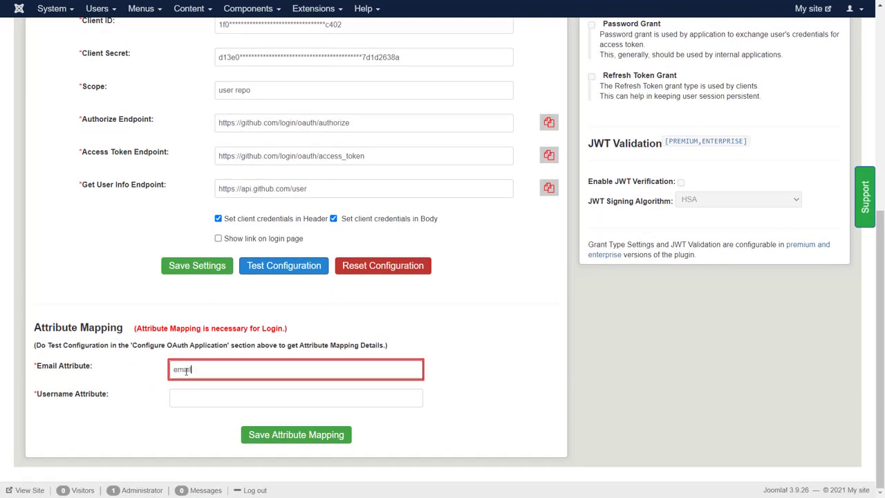
{"action": "key", "text": "alt+Tab"}
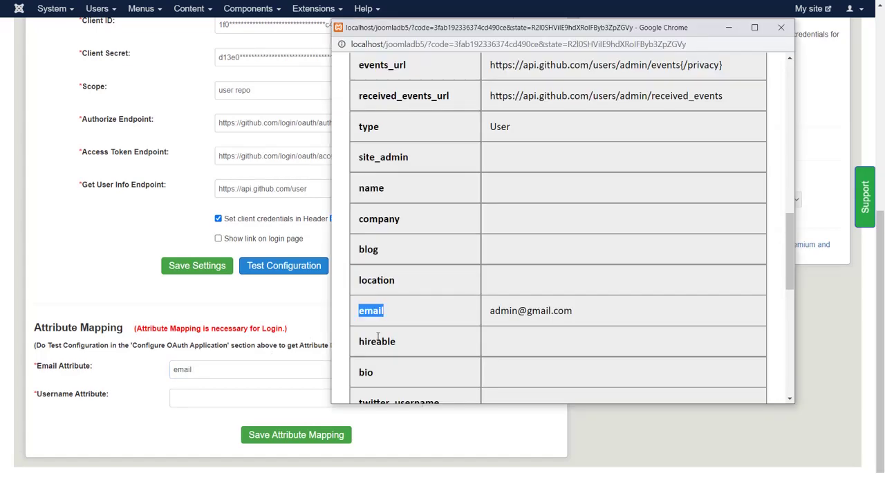
- Copy 'login' into the Username Attribute field and save the attribute mapping
{"action": "scroll", "coordinate": [378, 337], "scroll_direction": "up", "scroll_amount": 8}
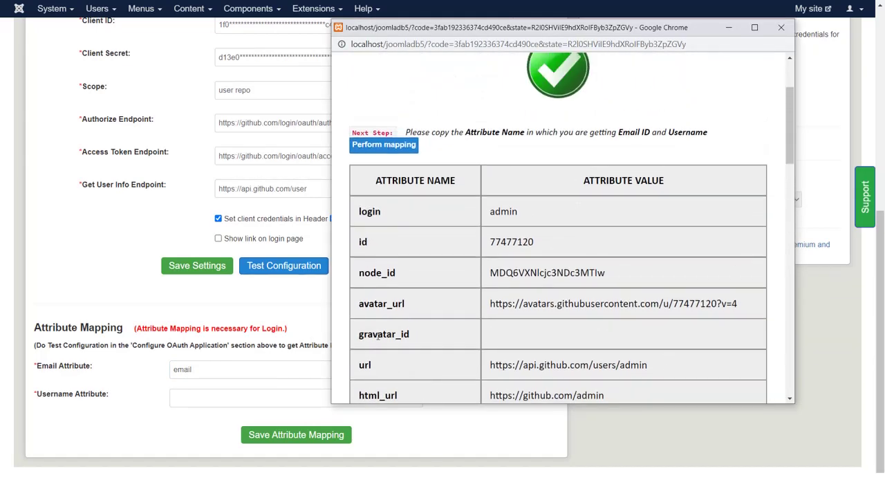
{"action": "left_click_drag", "start_coordinate": [389, 213], "coordinate": [359, 217]}
{"action": "left_click", "coordinate": [270, 395]}
{"action": "key", "text": "ctrl+v"}
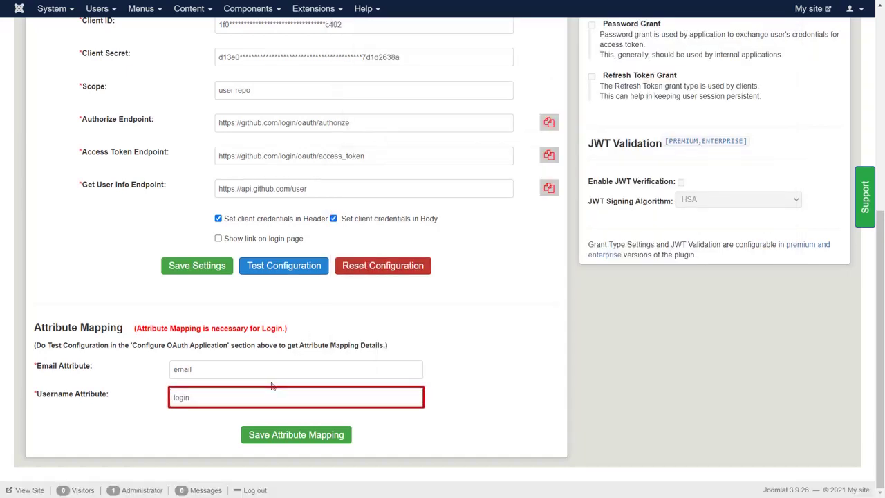
{"action": "left_click", "coordinate": [279, 435]}
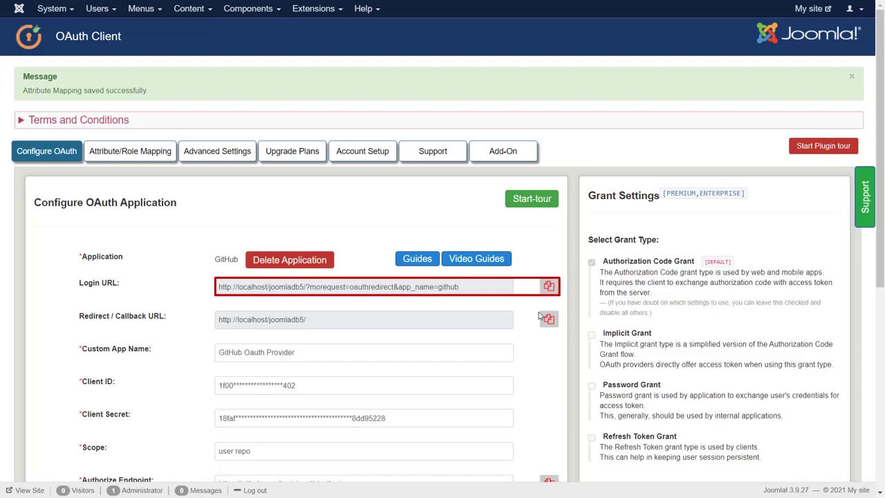
- Copy the plugin's Login URL to the clipboard
{"action": "left_click", "coordinate": [550, 287]}
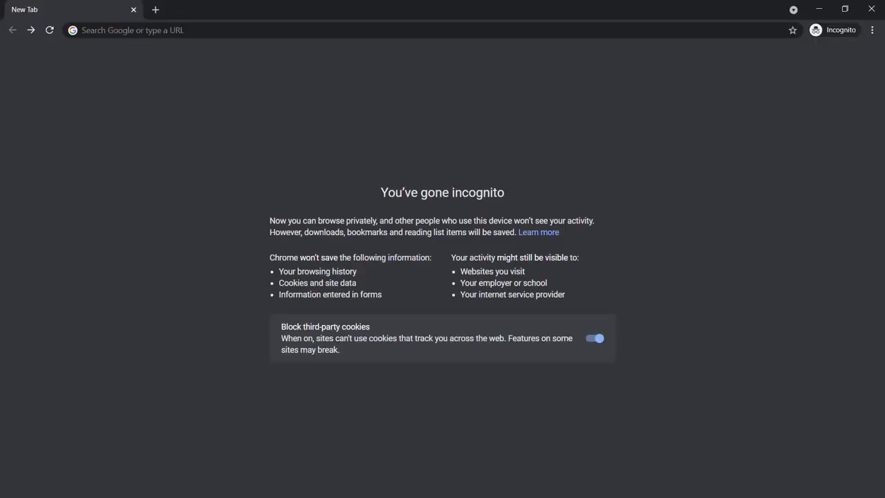
- Load the copied Login URL and sign in with the GitHub account's email and password
{"action": "left_click", "coordinate": [166, 30]}
{"action": "key", "text": "ctrl+v"}
{"action": "key", "text": "Return"}
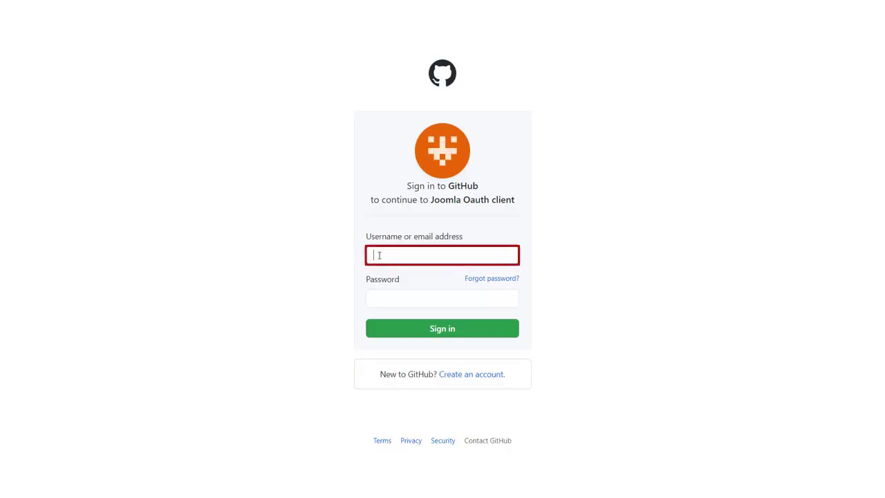
{"action": "key", "text": "Tab"}
{"action": "type", "text": "1234567"}
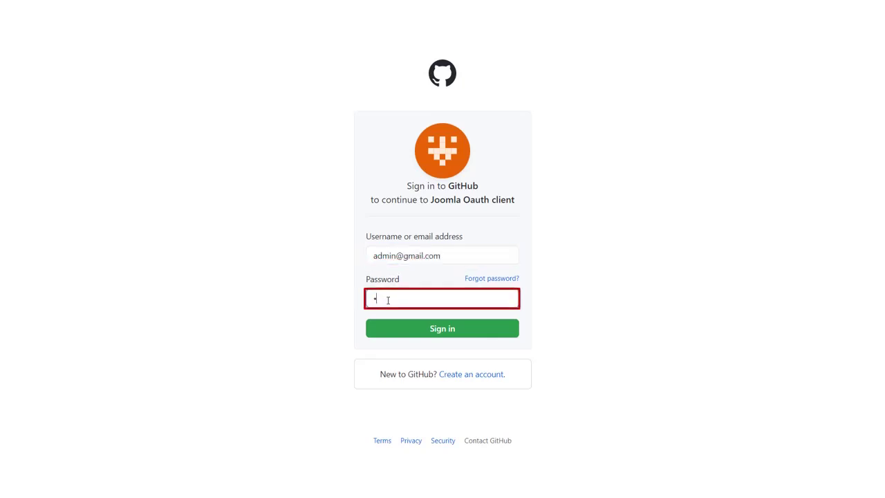
{"action": "left_click", "coordinate": [401, 333]}
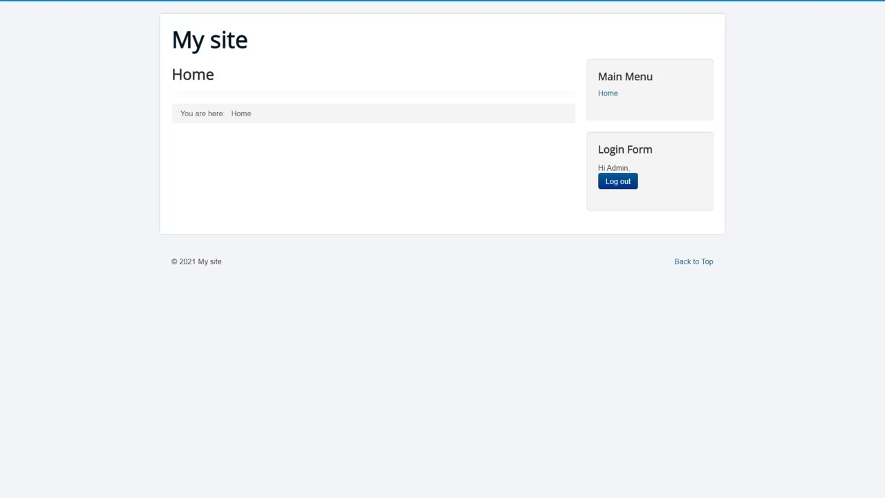